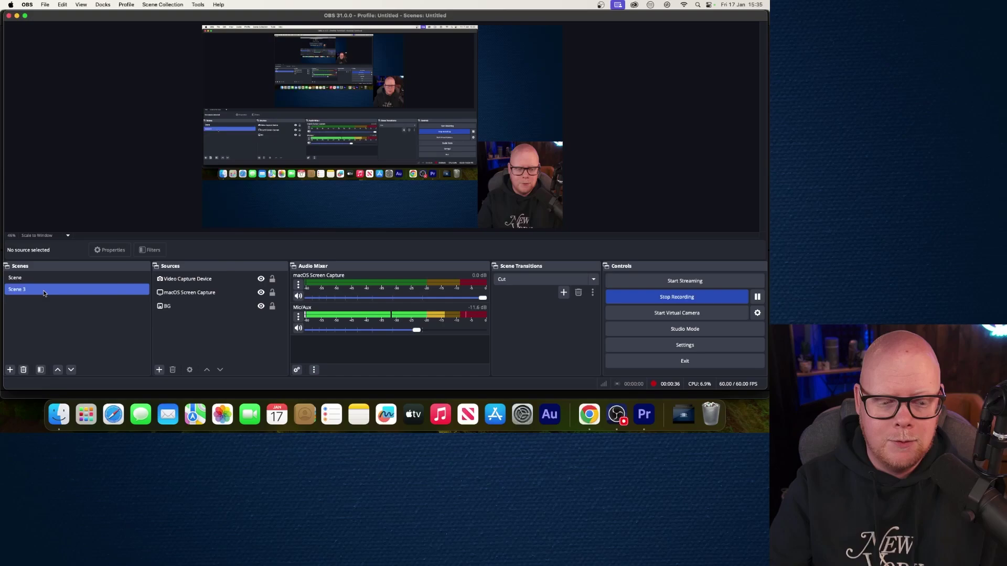
- In Premiere Pro, scrub and zoom the timeline to find the clap's audio spike
{"action": "left_click", "coordinate": [645, 414]}
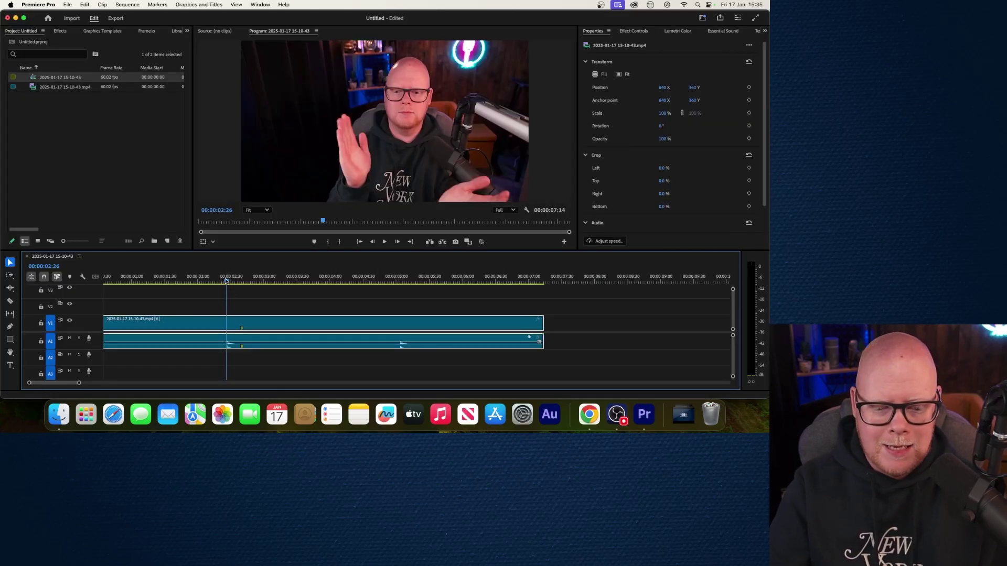
{"action": "left_click_drag", "start_coordinate": [226, 280], "coordinate": [242, 280]}
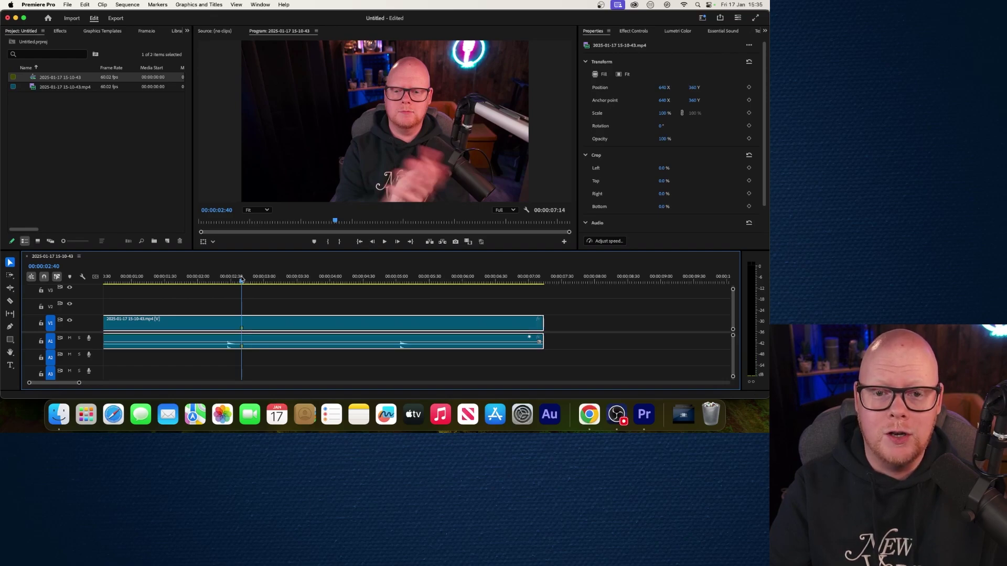
{"action": "scroll", "coordinate": [231, 325], "scroll_direction": "down", "scroll_amount": 3}
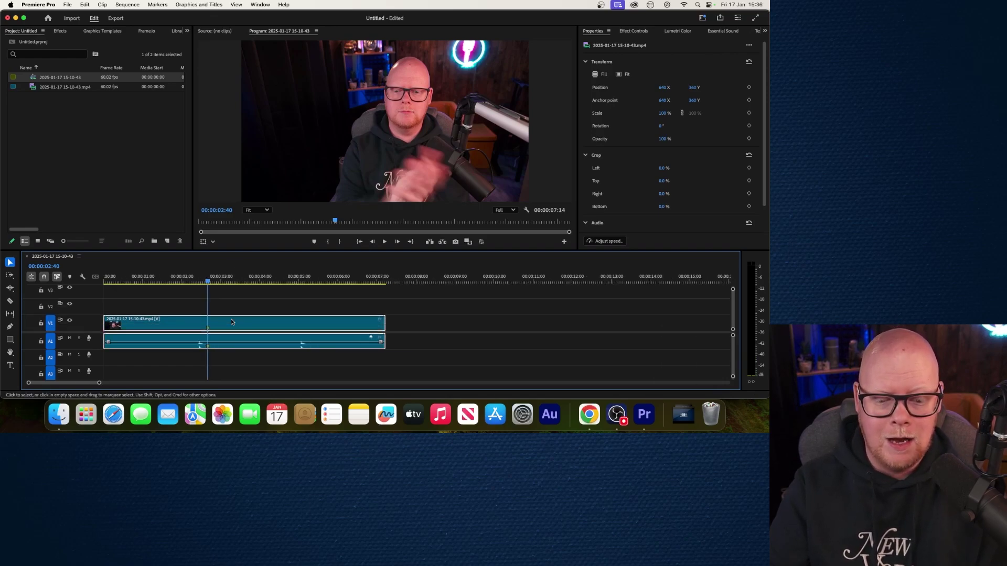
{"action": "scroll", "coordinate": [196, 311], "scroll_direction": "down", "scroll_amount": 2}
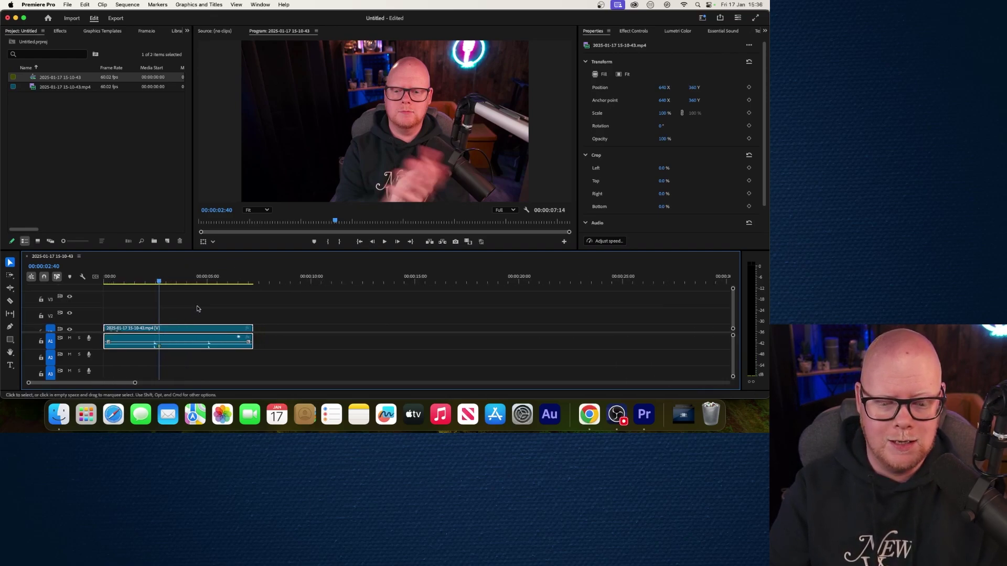
{"action": "scroll", "coordinate": [171, 316], "scroll_direction": "down", "scroll_amount": 1}
{"action": "scroll", "coordinate": [170, 317], "scroll_direction": "up", "scroll_amount": 8}
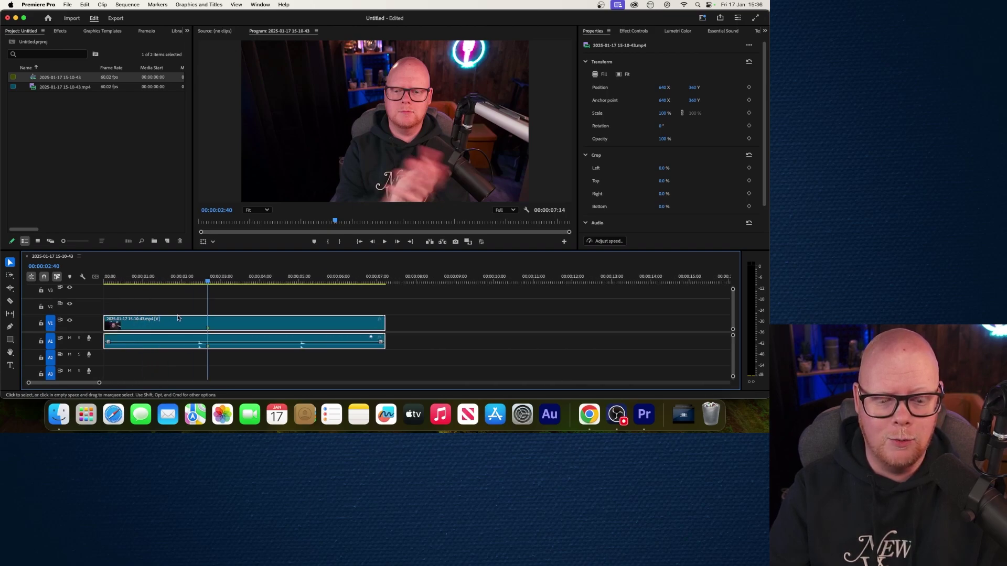
{"action": "scroll", "coordinate": [256, 304], "scroll_direction": "up", "scroll_amount": 1}
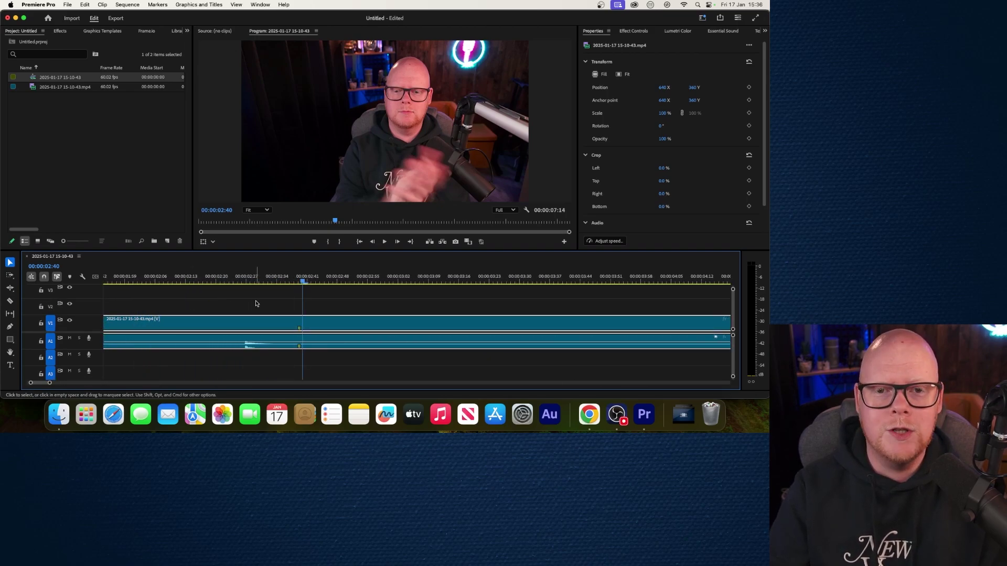
{"action": "scroll", "coordinate": [256, 303], "scroll_direction": "up", "scroll_amount": 2}
- Park the playhead at the start of the clap's audio spike, 00:00:02:27
{"action": "left_click", "coordinate": [232, 280]}
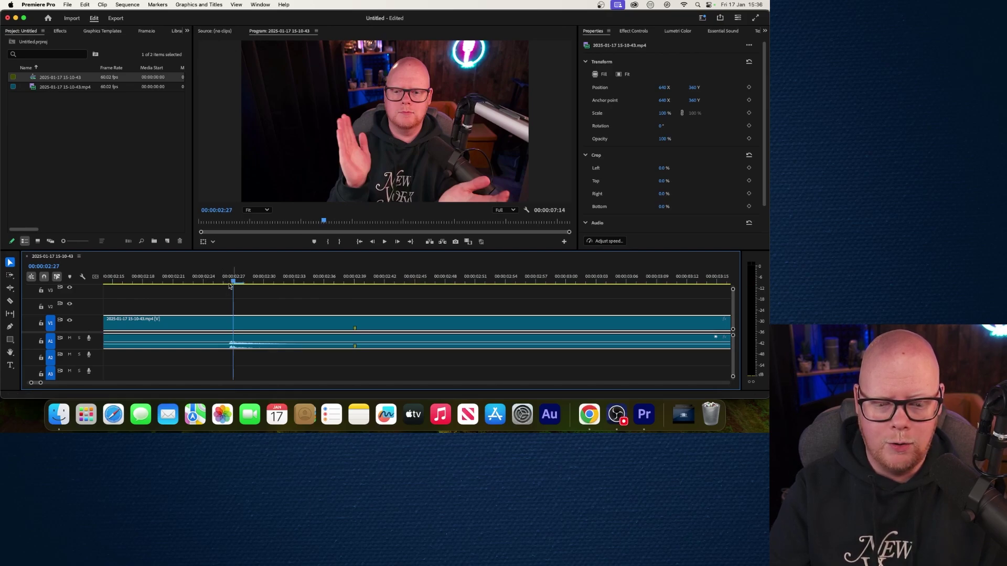
{"action": "scroll", "coordinate": [230, 285], "scroll_direction": "up", "scroll_amount": 1}
{"action": "scroll", "coordinate": [229, 286], "scroll_direction": "down", "scroll_amount": 2}
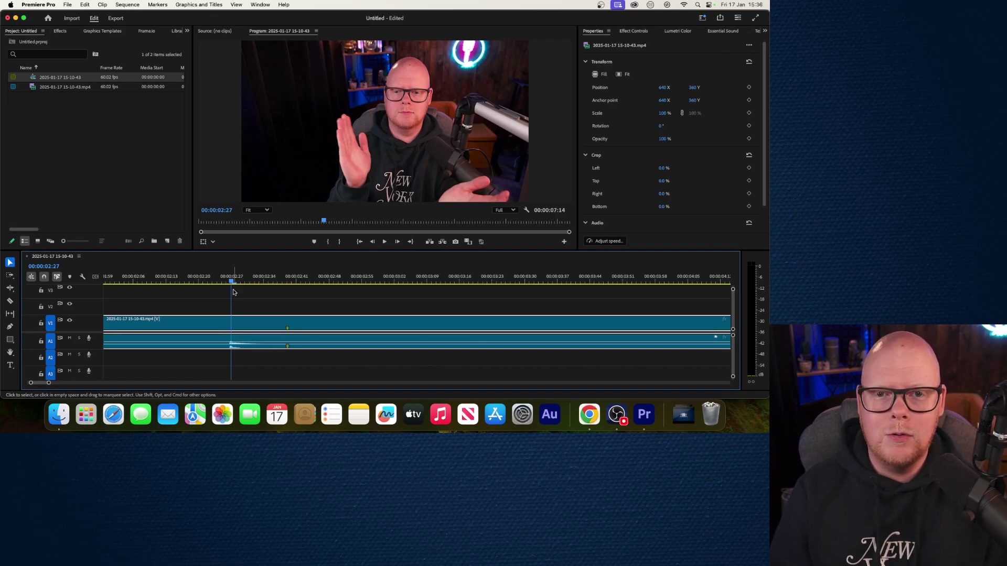
- Step frame by frame to 00:00:02:39, where the hands visibly meet, 12 frames later
{"action": "key", "text": "Right"}
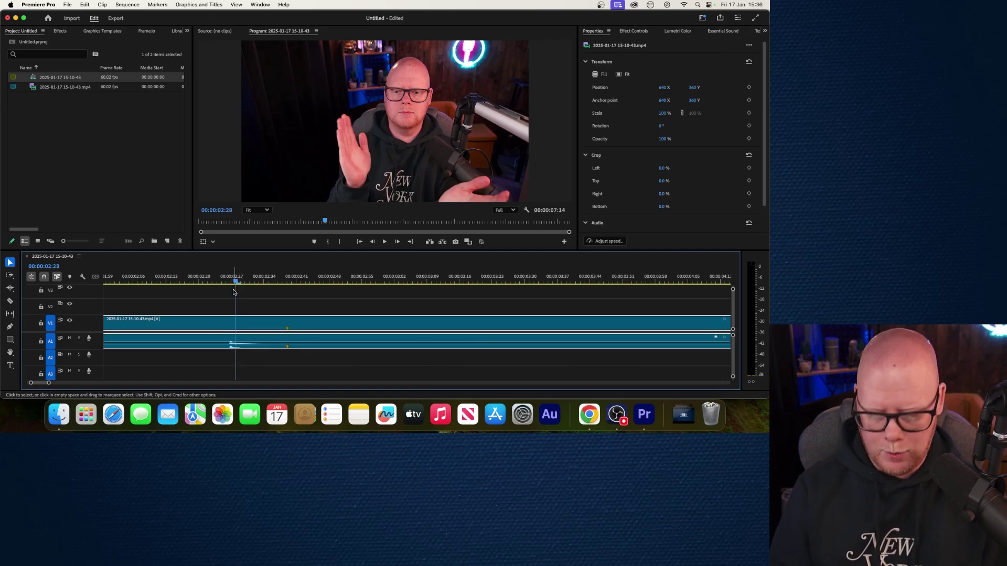
{"action": "key", "text": "Left"}
{"action": "key", "text": "Right"}
{"action": "key", "text": "Right"}
{"action": "key", "text": "Right"}
{"action": "key", "text": "Right"}
{"action": "key", "text": "Right"}
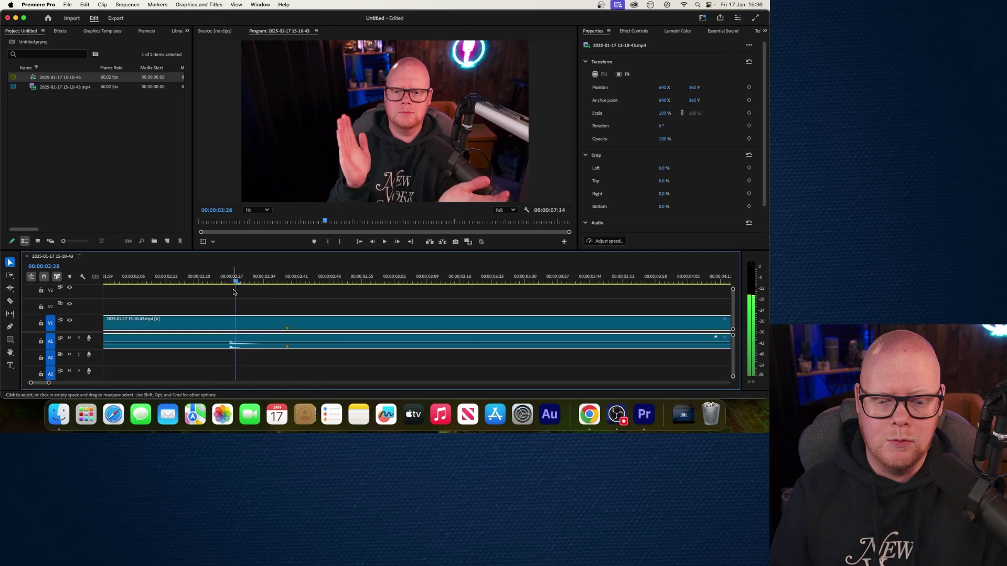
{"action": "key", "text": "Right"}
{"action": "key", "text": "Right"}
{"action": "key", "text": "Right"}
{"action": "key", "text": "Right"}
{"action": "key", "text": "Right"}
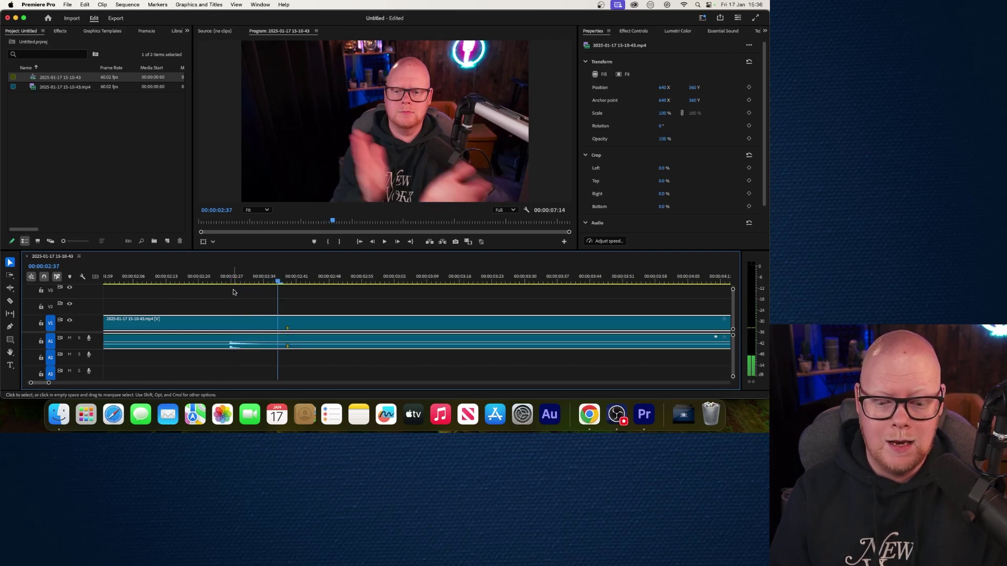
{"action": "key", "text": "Right"}
{"action": "key", "text": "Right"}
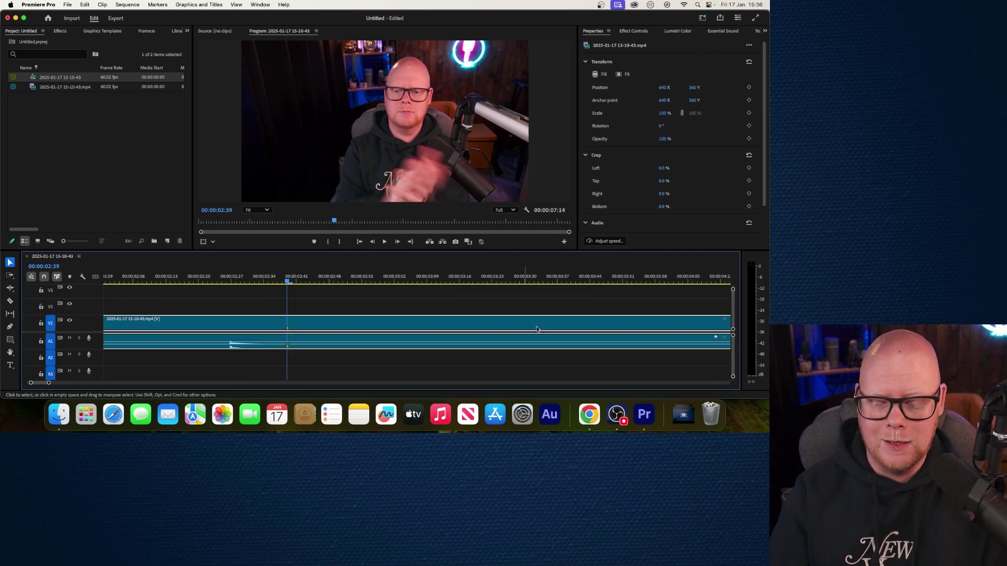
- Convert 12 frames at 60 fps to milliseconds (about 183.33 ms) and dismiss the two-fields warning
{"action": "left_click", "coordinate": [589, 414]}
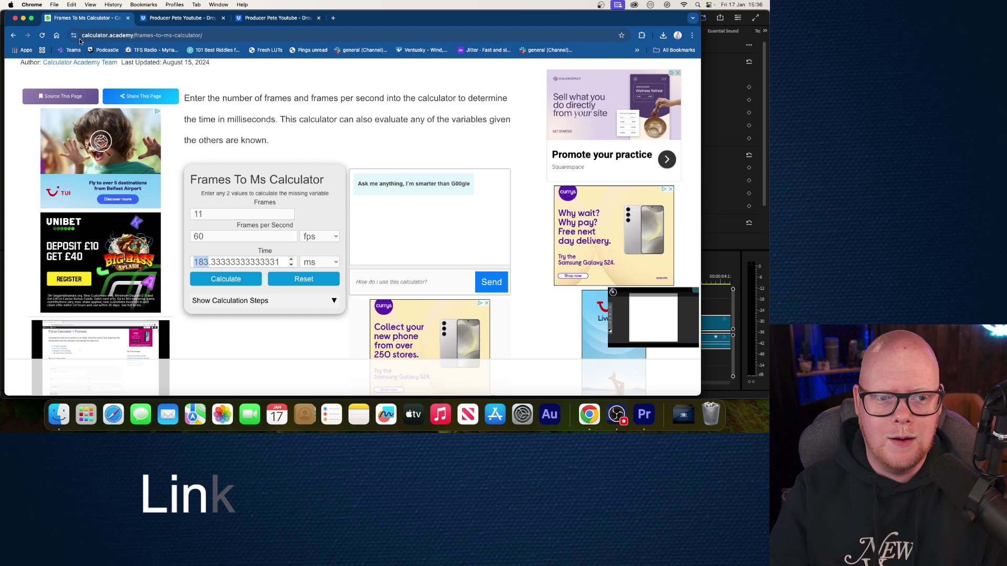
{"action": "scroll", "coordinate": [226, 210], "scroll_direction": "up", "scroll_amount": 1}
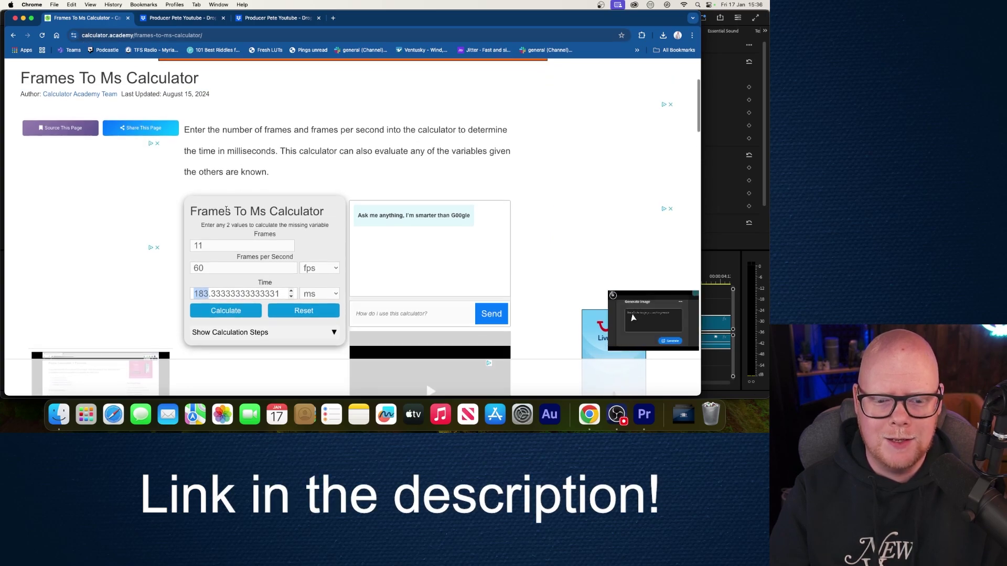
{"action": "scroll", "coordinate": [215, 226], "scroll_direction": "down", "scroll_amount": 1}
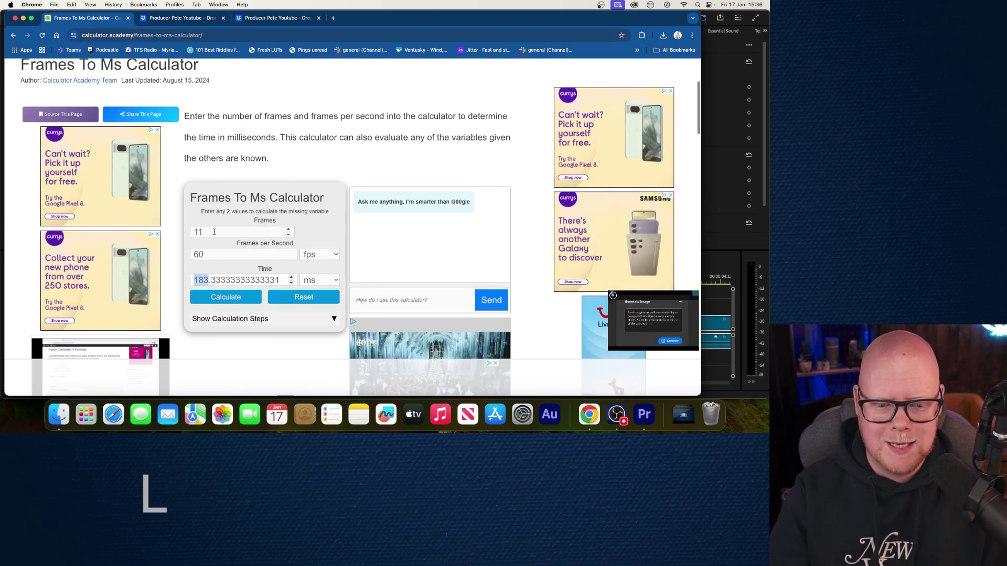
{"action": "double_click", "coordinate": [214, 232]}
{"action": "type", "text": "12"}
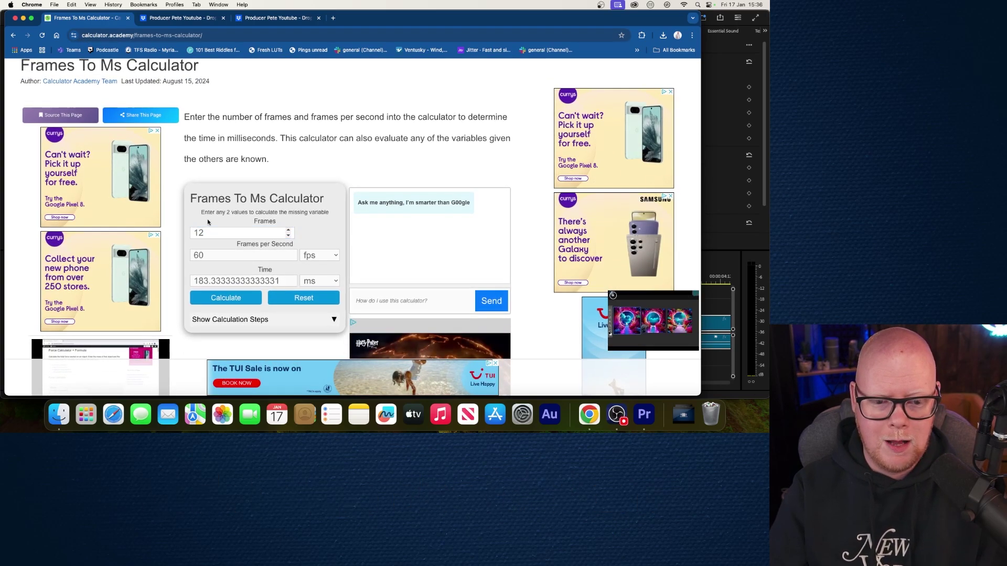
{"action": "left_click", "coordinate": [225, 298]}
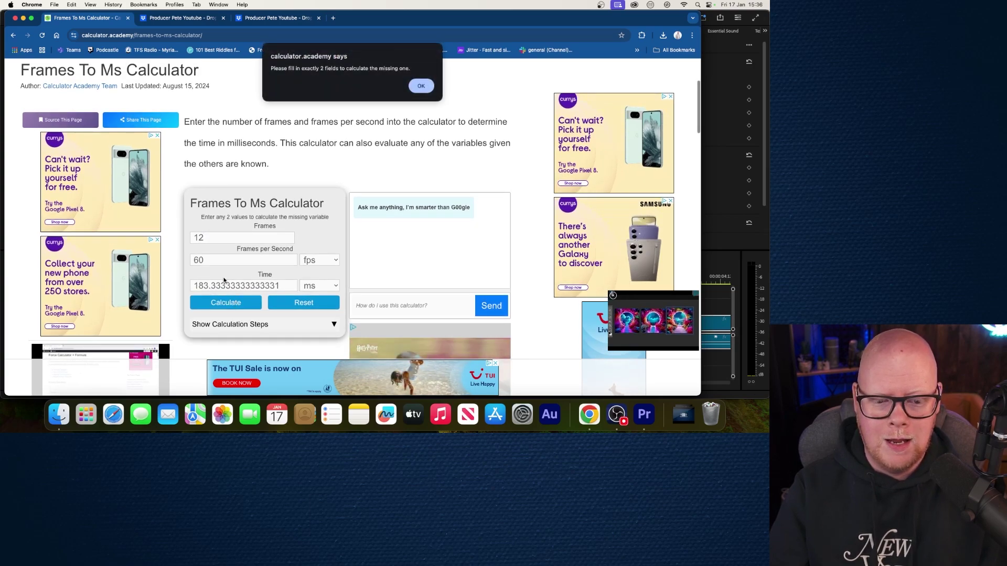
{"action": "left_click", "coordinate": [420, 86]}
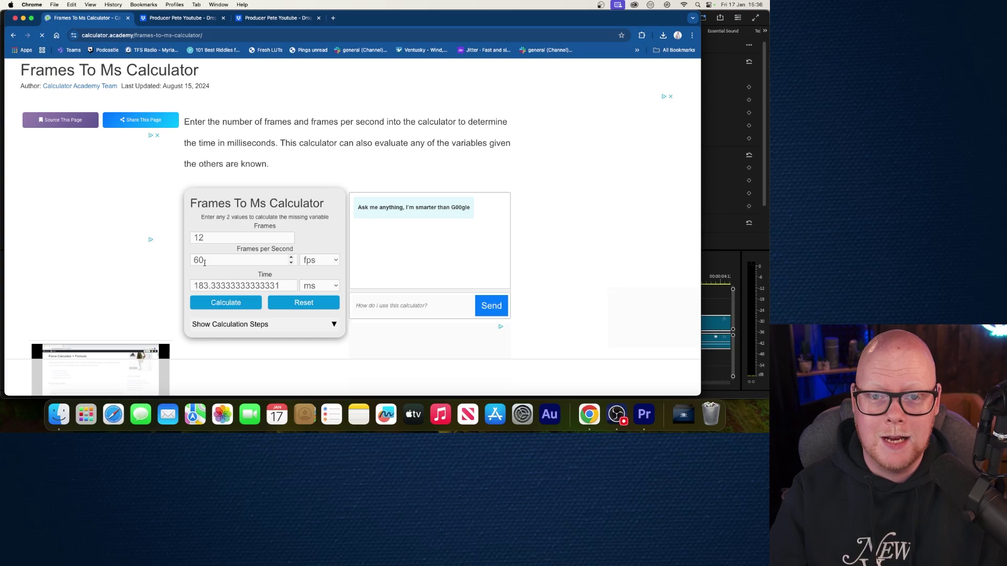
- Check Premiere Pro's Sequence Settings to confirm the 60 fps timebase
{"action": "left_click", "coordinate": [616, 414]}
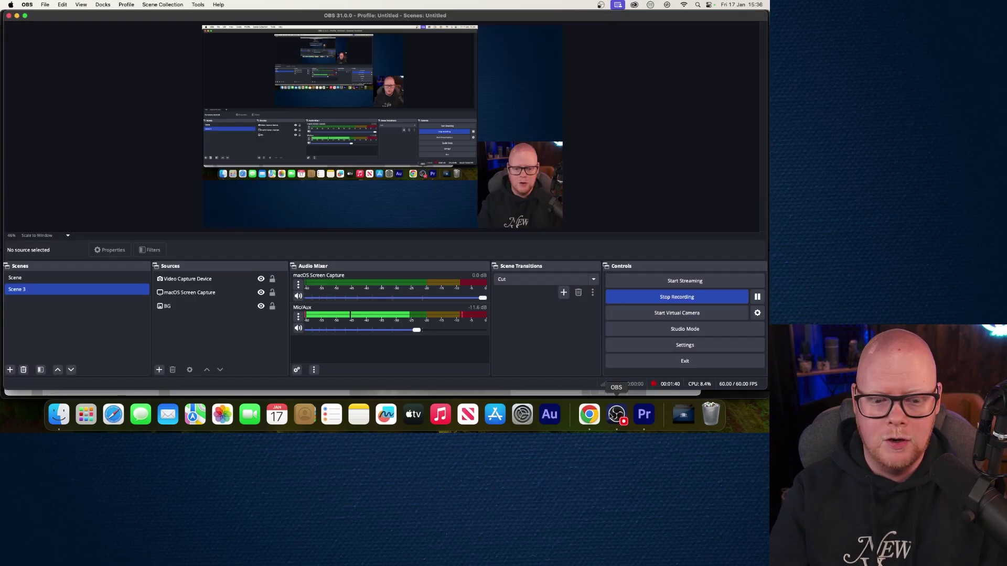
{"action": "left_click", "coordinate": [644, 414]}
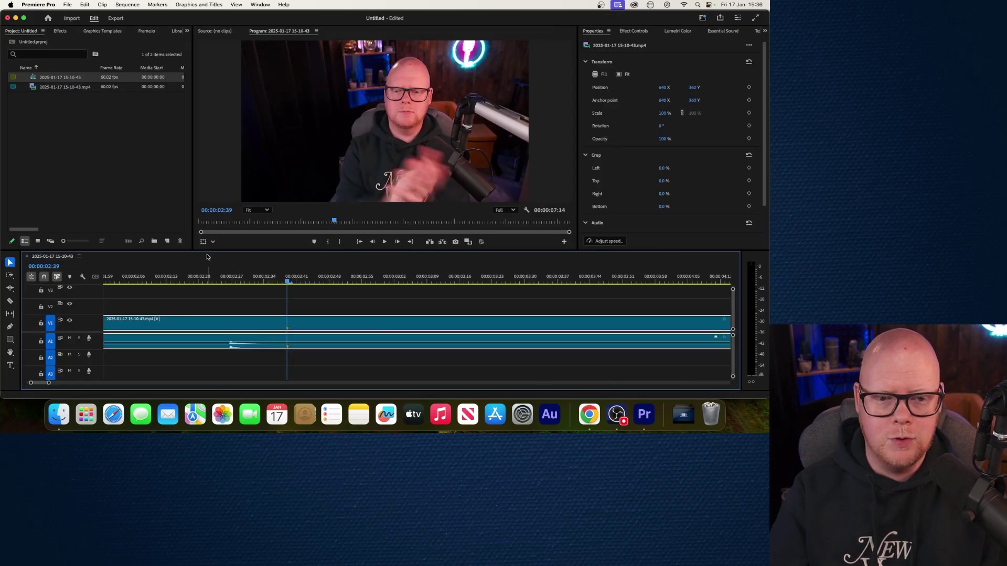
{"action": "left_click", "coordinate": [127, 4]}
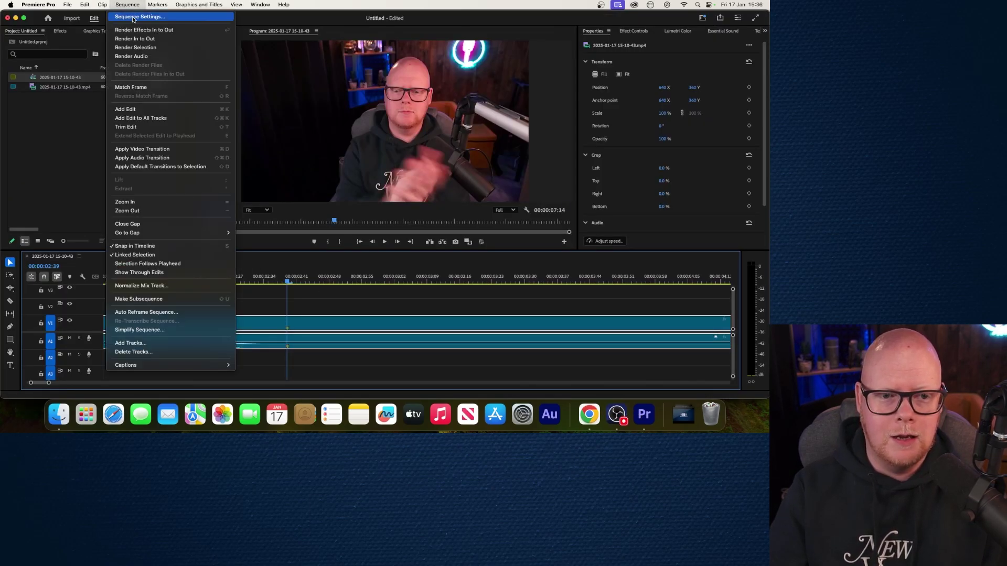
{"action": "left_click", "coordinate": [133, 17]}
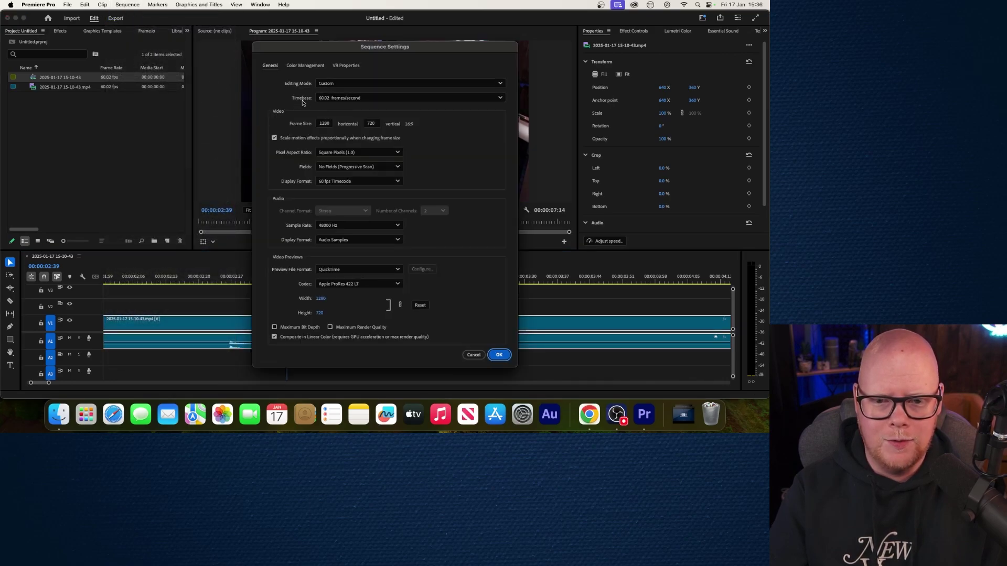
{"action": "left_click", "coordinate": [498, 356]}
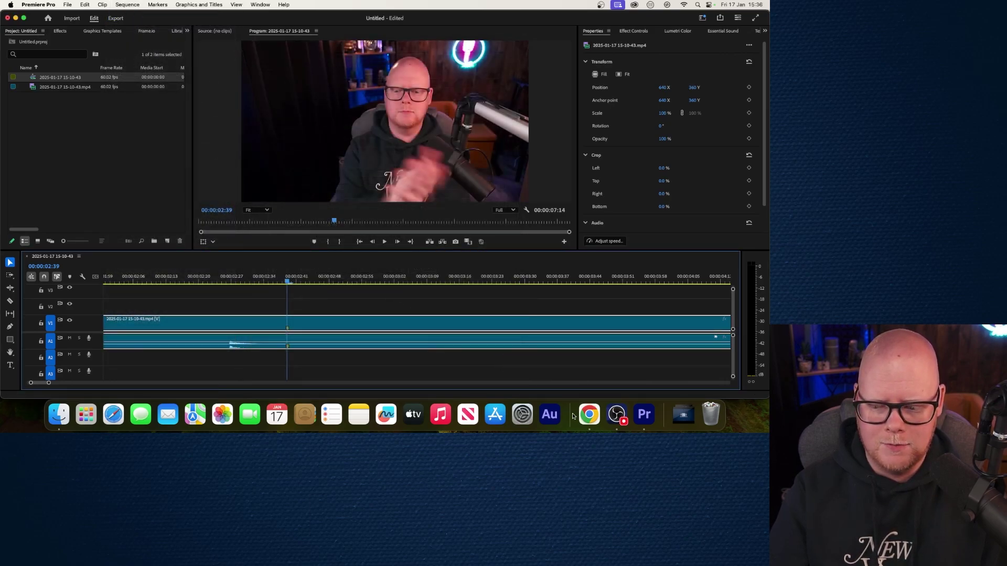
- Recheck the 183.33 ms calculator result, then return to OBS Studio
{"action": "left_click", "coordinate": [588, 414]}
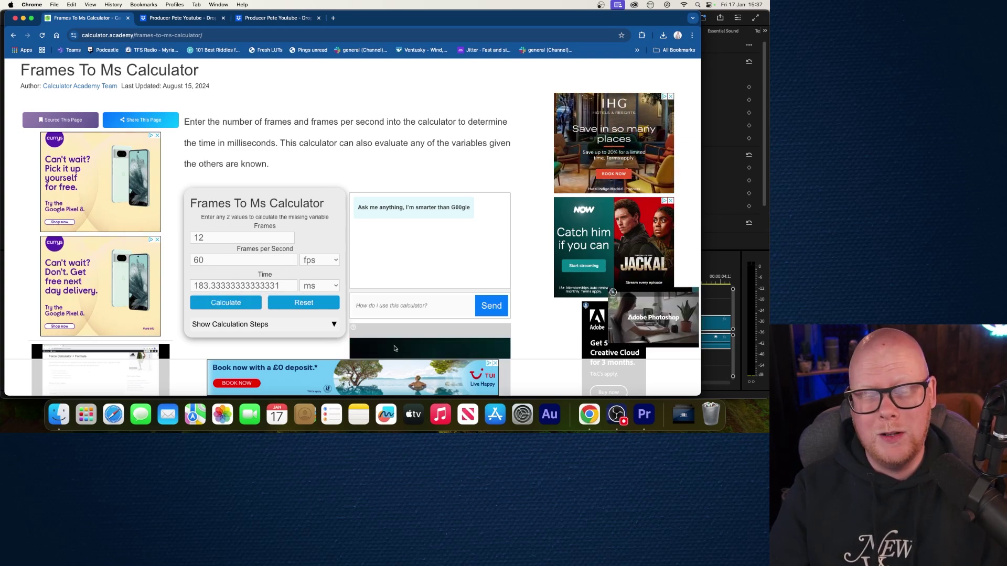
{"action": "left_click", "coordinate": [612, 410]}
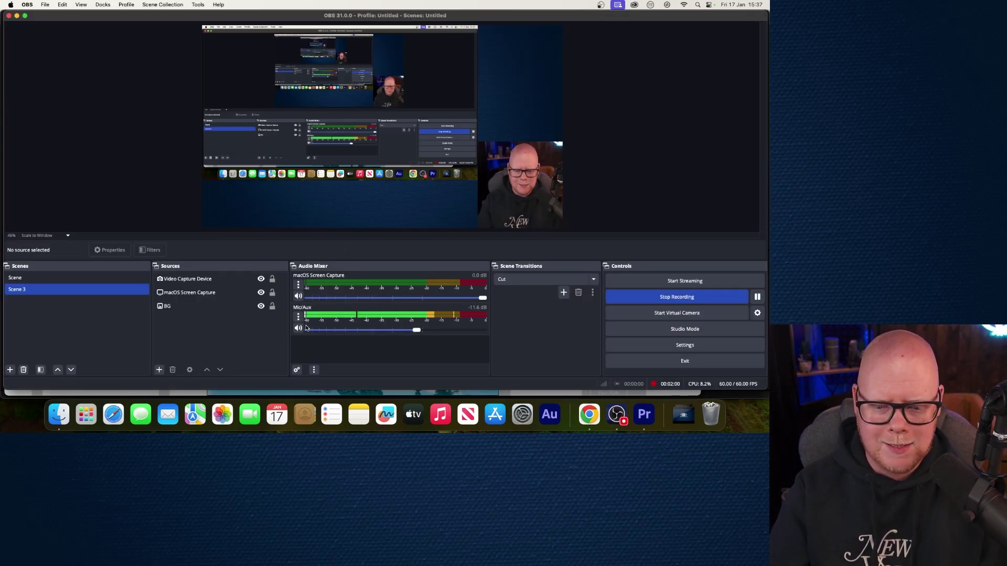
- Confirm a 200 ms sync offset on Mic/Aux in Advanced Audio Properties
{"action": "left_click", "coordinate": [299, 317]}
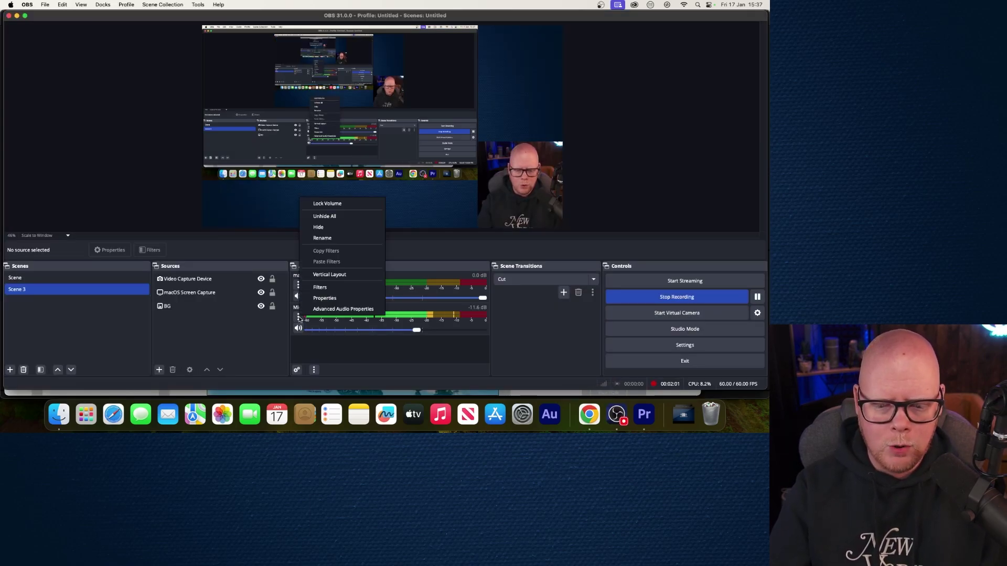
{"action": "left_click", "coordinate": [348, 310]}
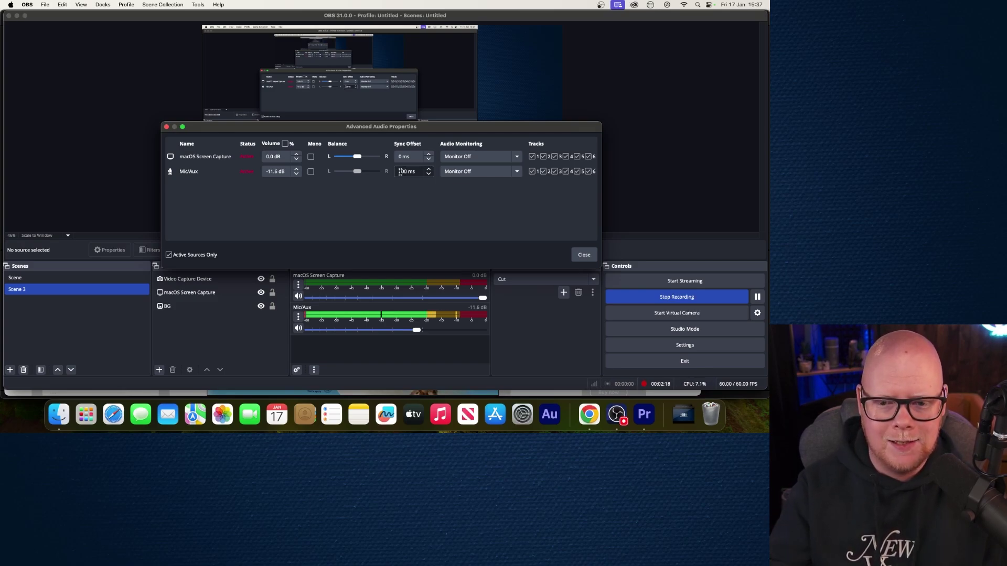
{"action": "left_click", "coordinate": [583, 254]}
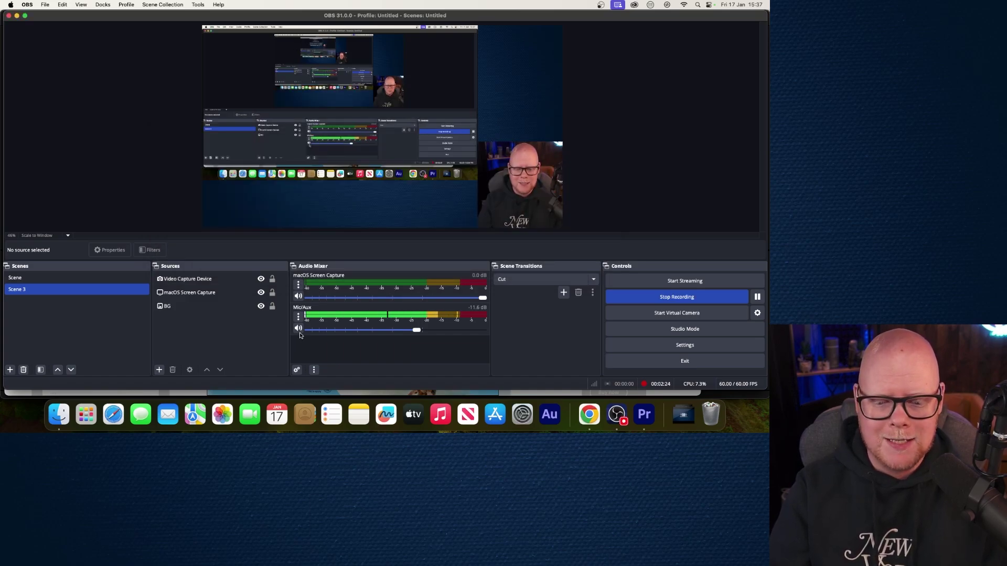
{"action": "left_click", "coordinate": [298, 316]}
{"action": "left_click", "coordinate": [311, 311]}
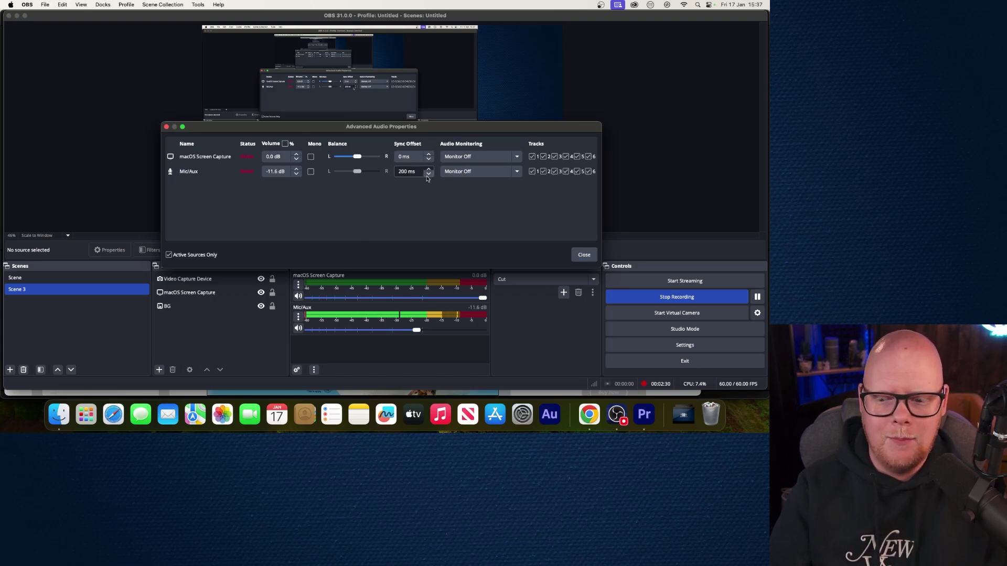
{"action": "left_click", "coordinate": [582, 255]}
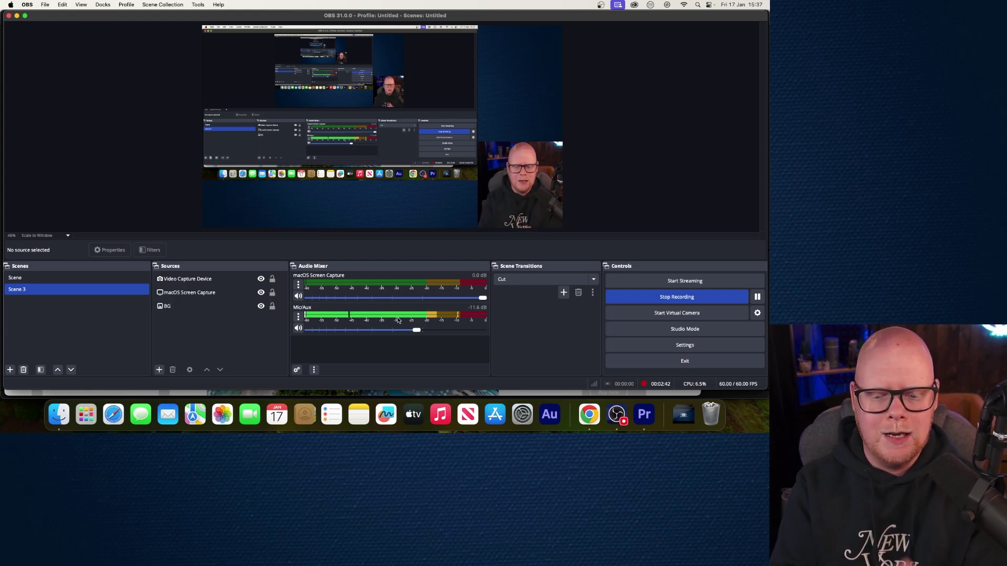
{"action": "left_click", "coordinate": [298, 317]}
{"action": "left_click", "coordinate": [314, 308]}
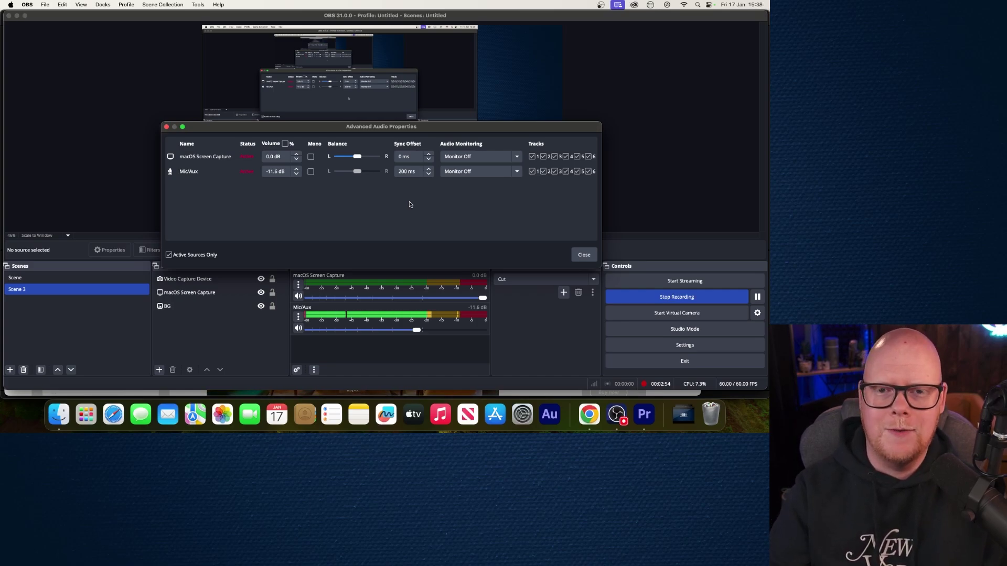
{"action": "left_click", "coordinate": [584, 255]}
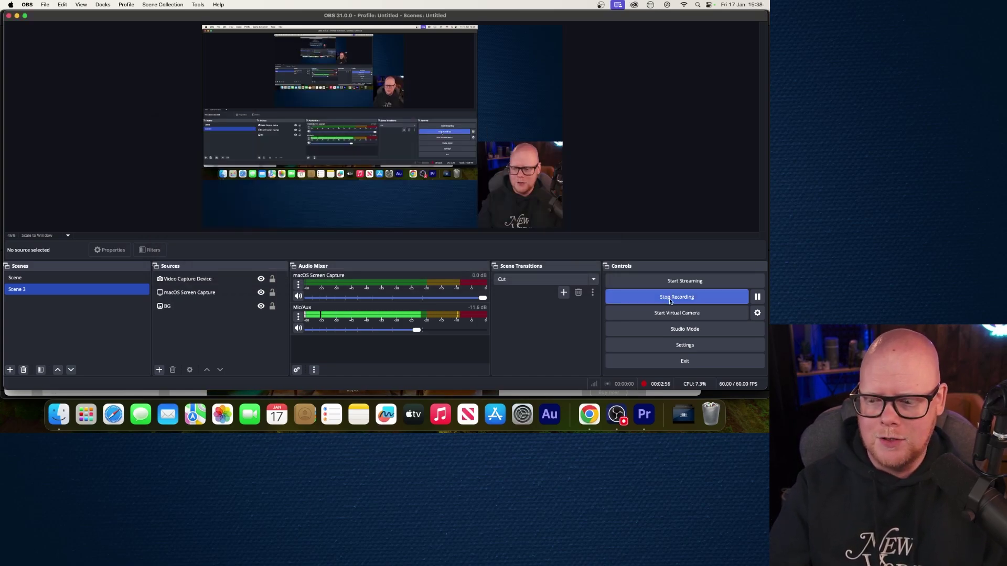